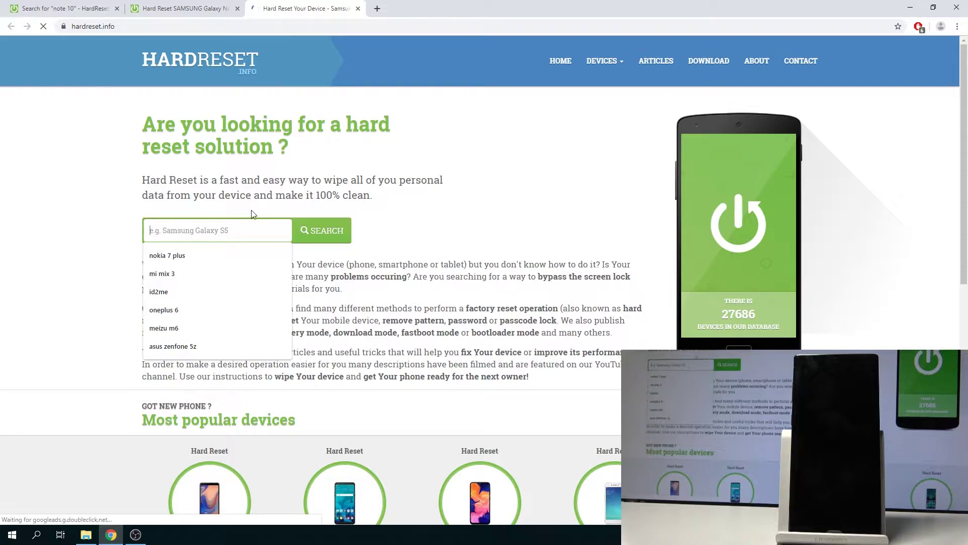
- Search HardReset.info for 'note 10' and scroll through the matching Galaxy Note10 devices
text(no)
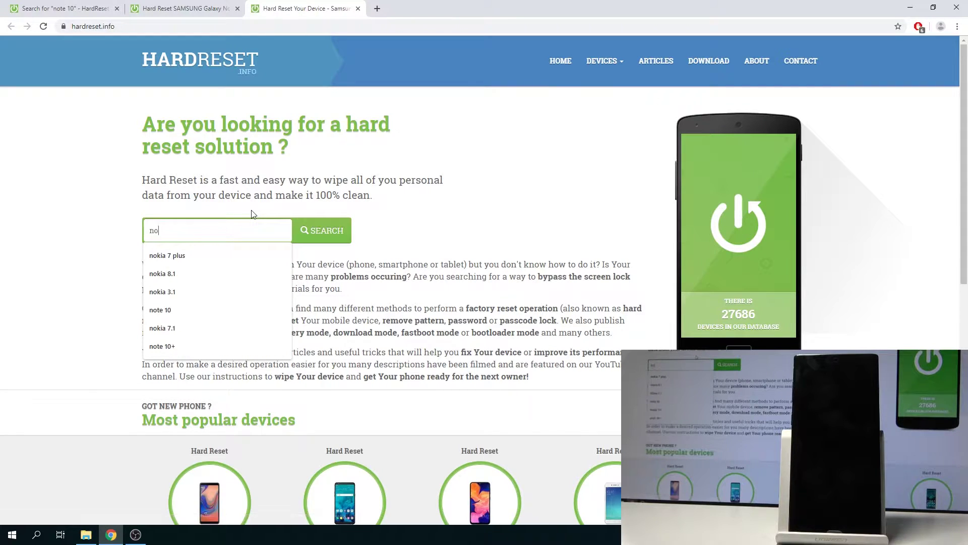
text(te 10)
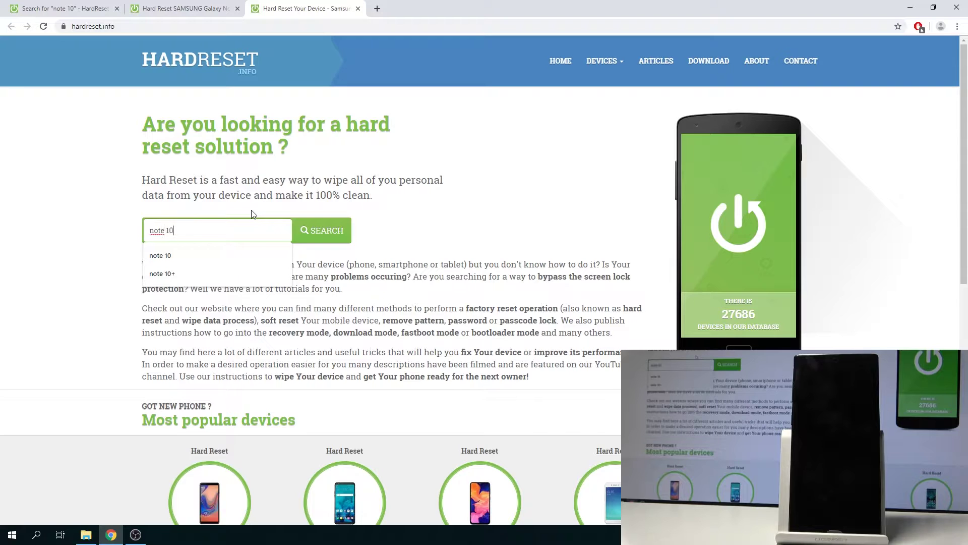
key(Return)
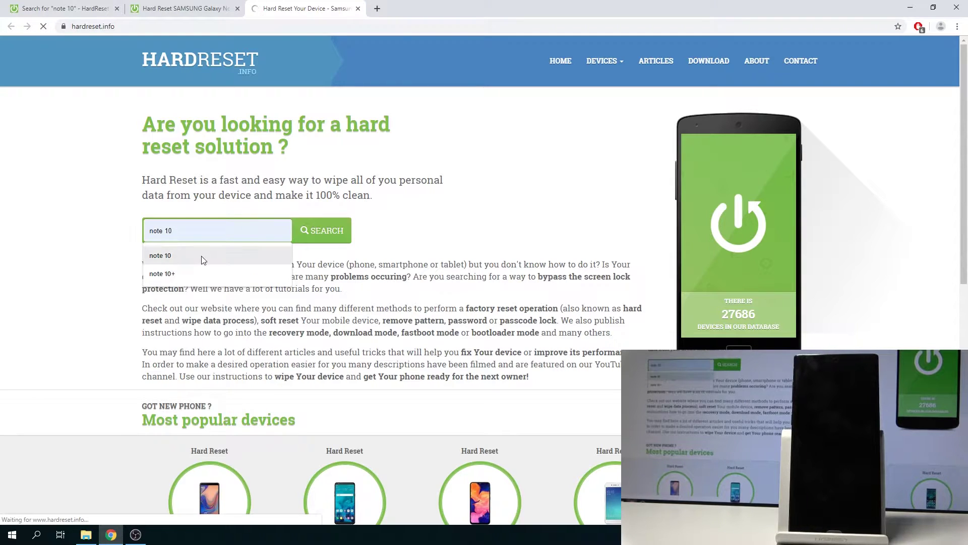
scroll(469, 360, down, 10)
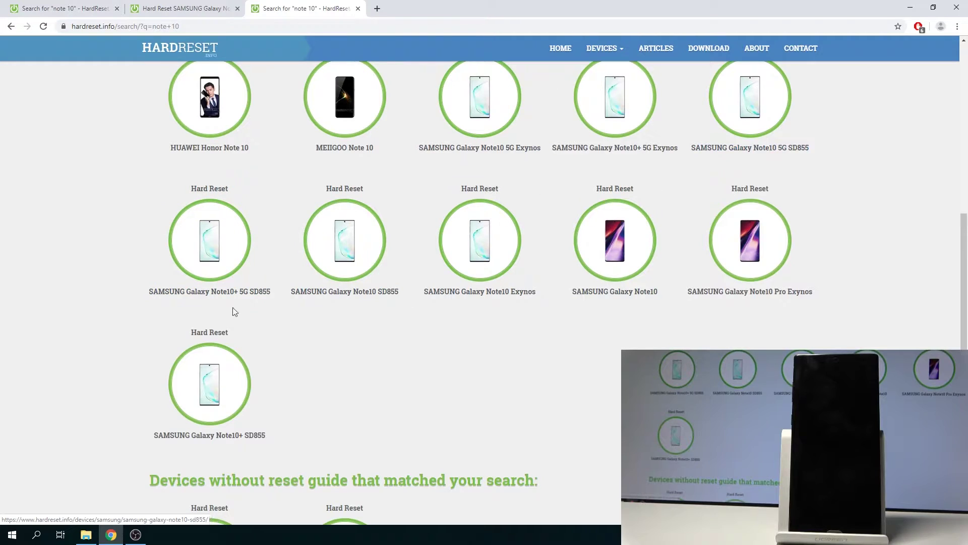
- Skim the Galaxy Note10 Exynos reset guide, then go back to the 'note 10' results tab
click(186, 7)
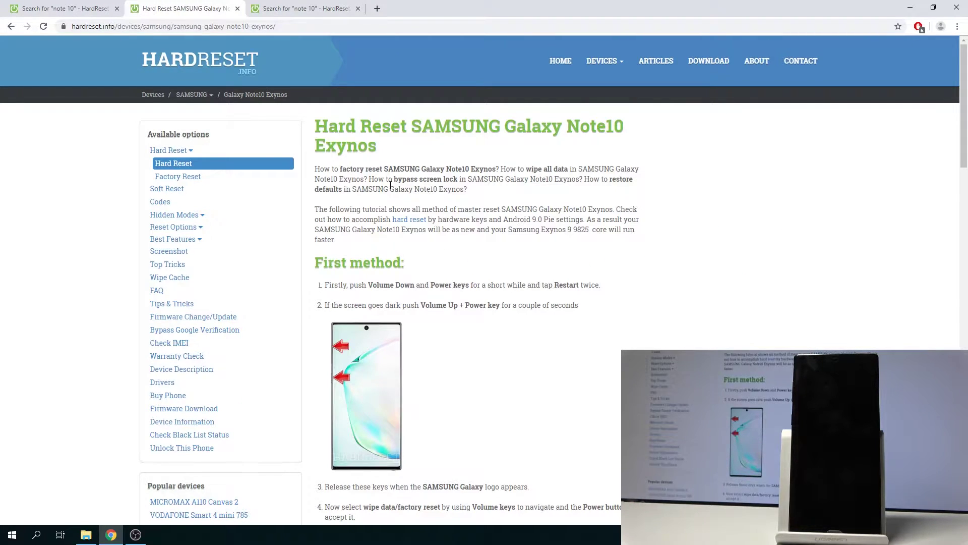
scroll(390, 185, down, 4)
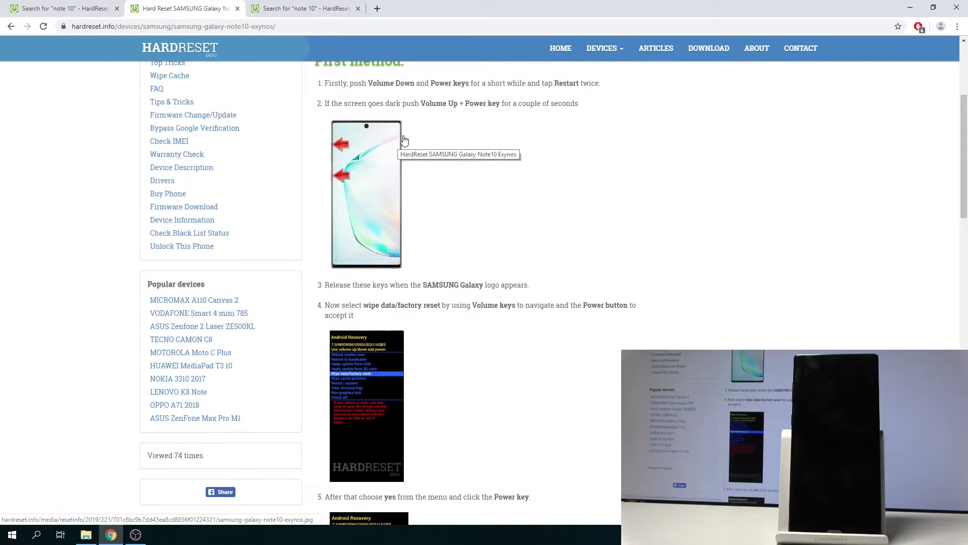
click(300, 15)
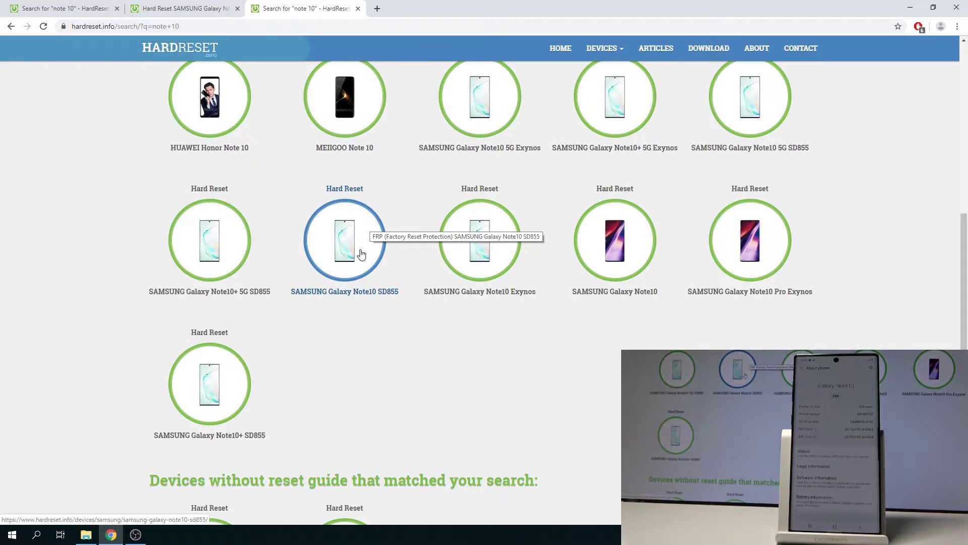
- From the Note10 Exynos guide tab, open its Firmware Download page listing codename SM-N970F
click(174, 8)
scroll(121, 207, up, 4)
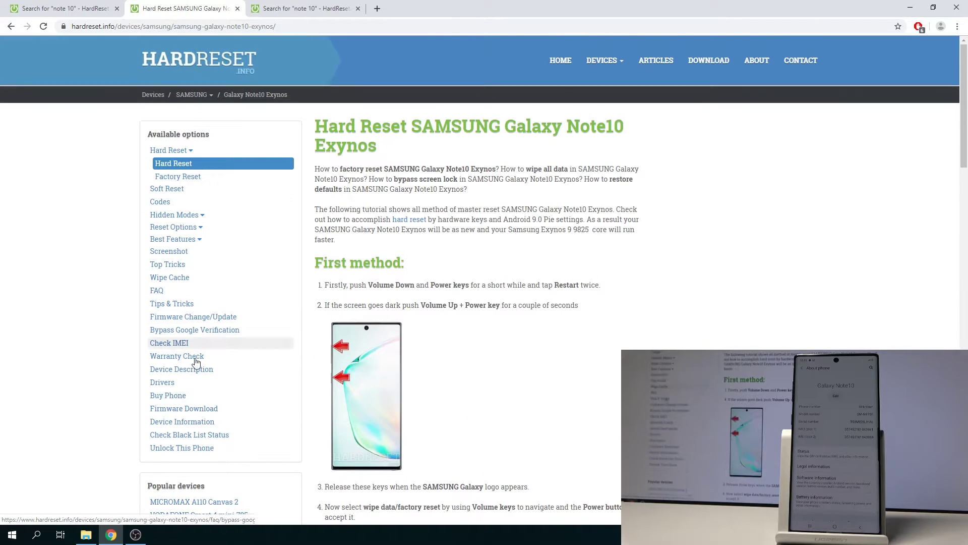
click(178, 410)
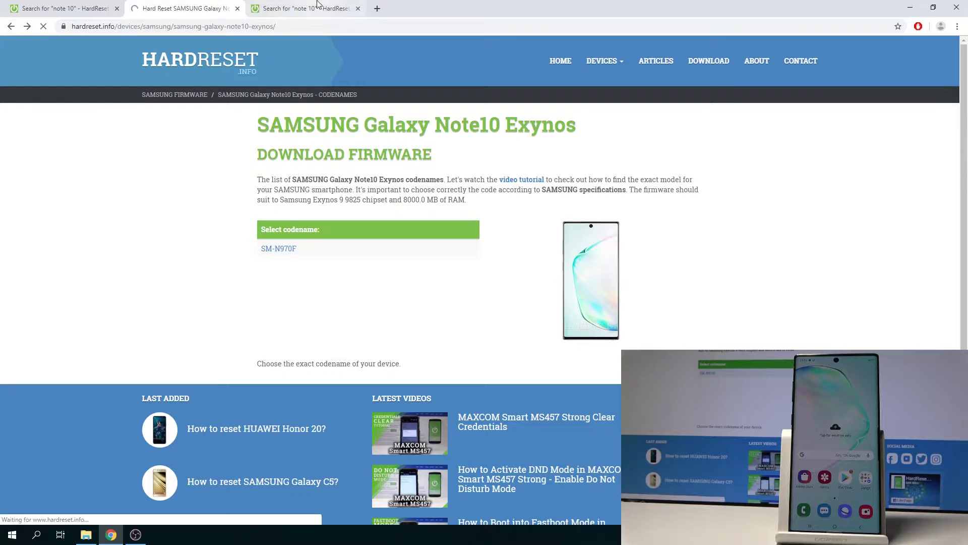
- Go back to the Note10 Exynos hard reset guide and close the extra 'note 10' results tab
click(11, 26)
click(313, 8)
middle_click(313, 2)
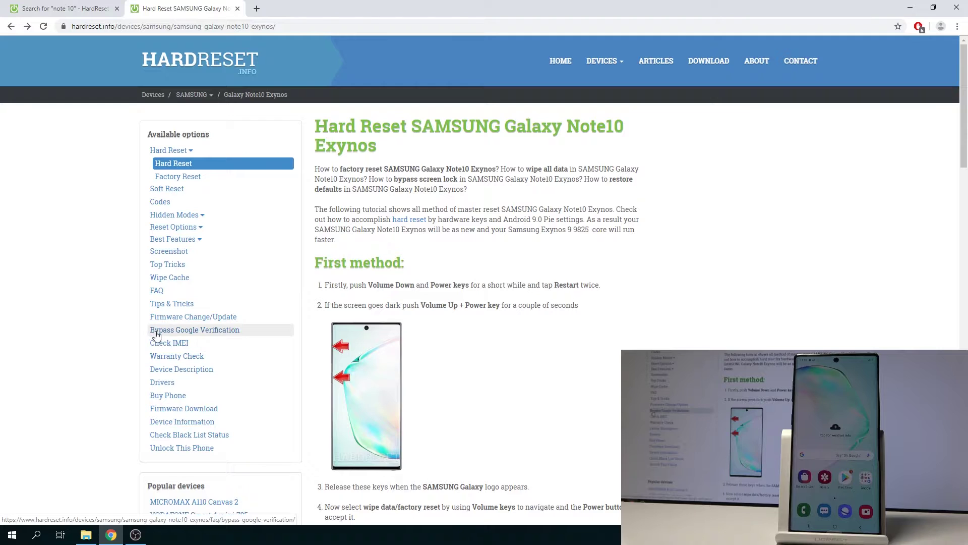
- Open the Note10 Exynos Google Account protection removal guide and open its 'Samsung Odin software' link in a new tab
click(176, 335)
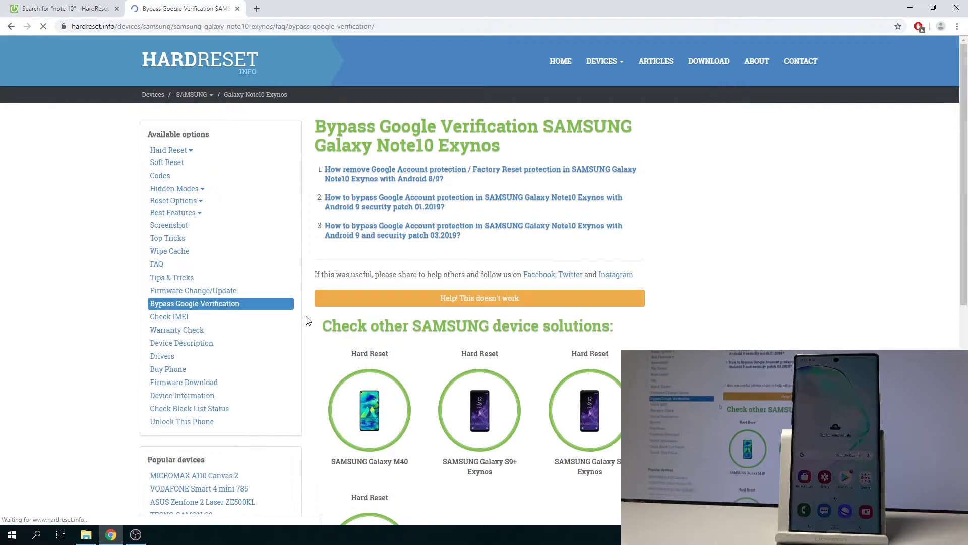
click(381, 181)
scroll(389, 398, down, 1)
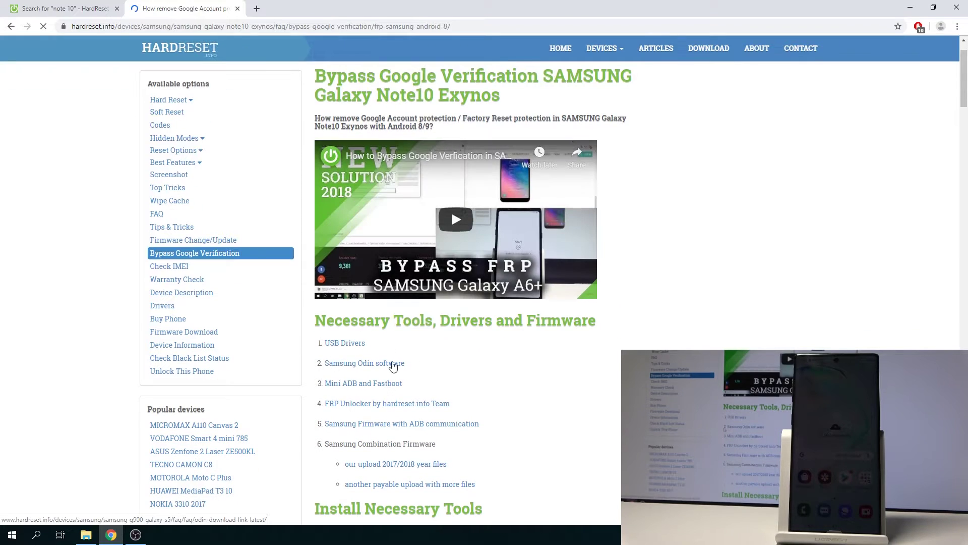
drag(422, 364, 322, 363)
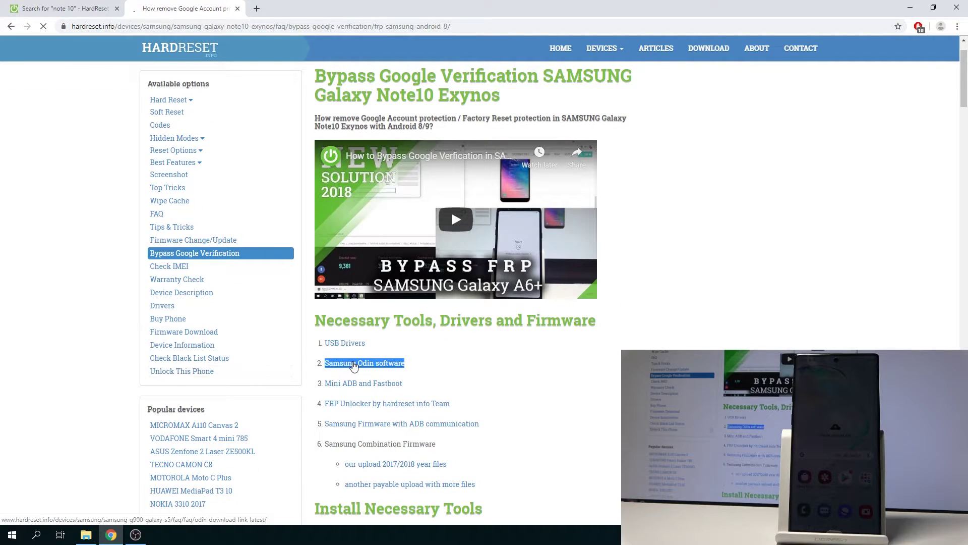
middle_click(353, 364)
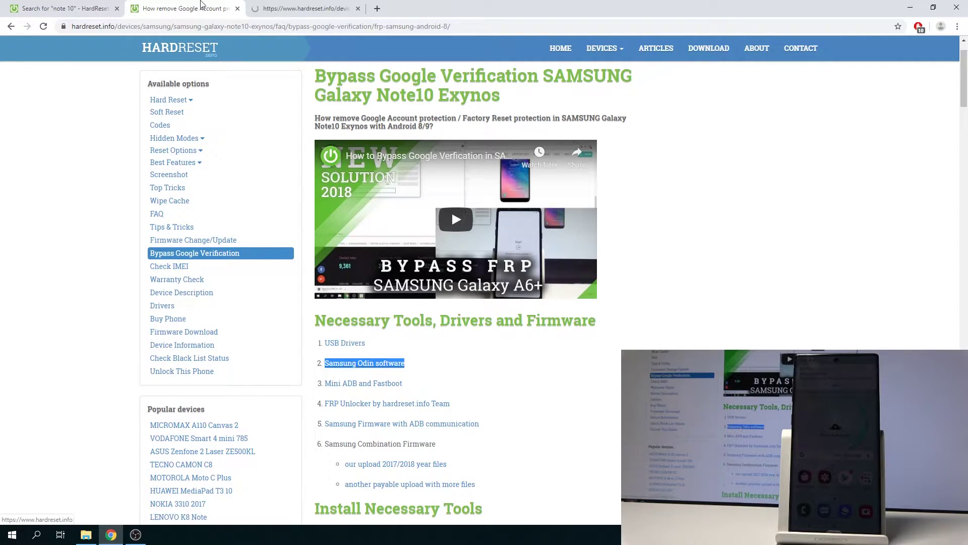
- Check the Odin3 v3.13 entry on the Odin download FAQ page, then close that tab
click(290, 8)
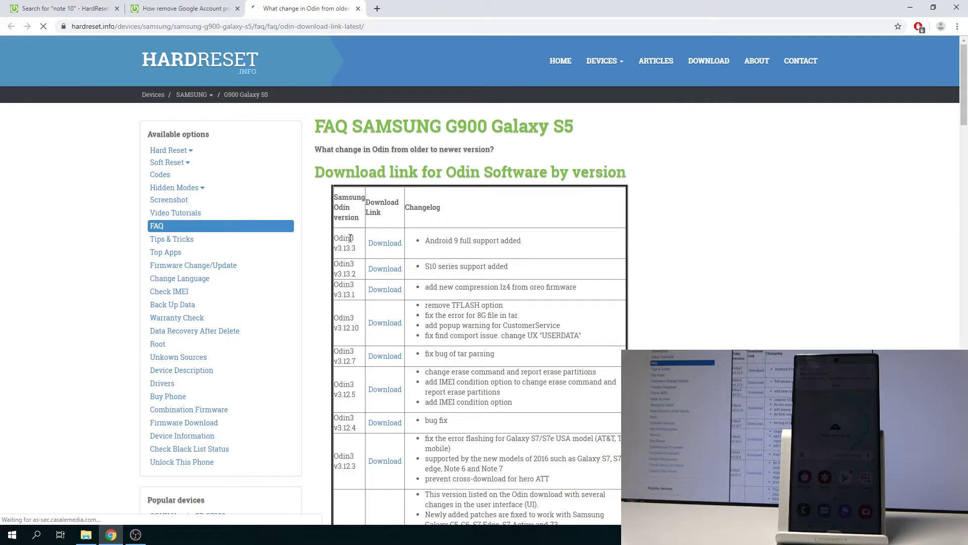
mouse_move(334, 239)
mouse_down()
mouse_move(355, 242)
mouse_move(350, 248)
mouse_up()
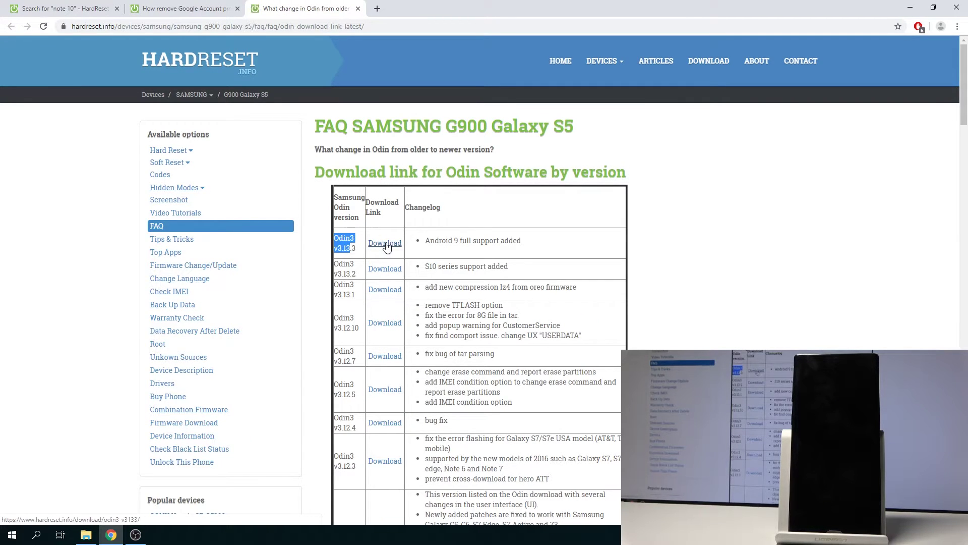
middle_click(296, 4)
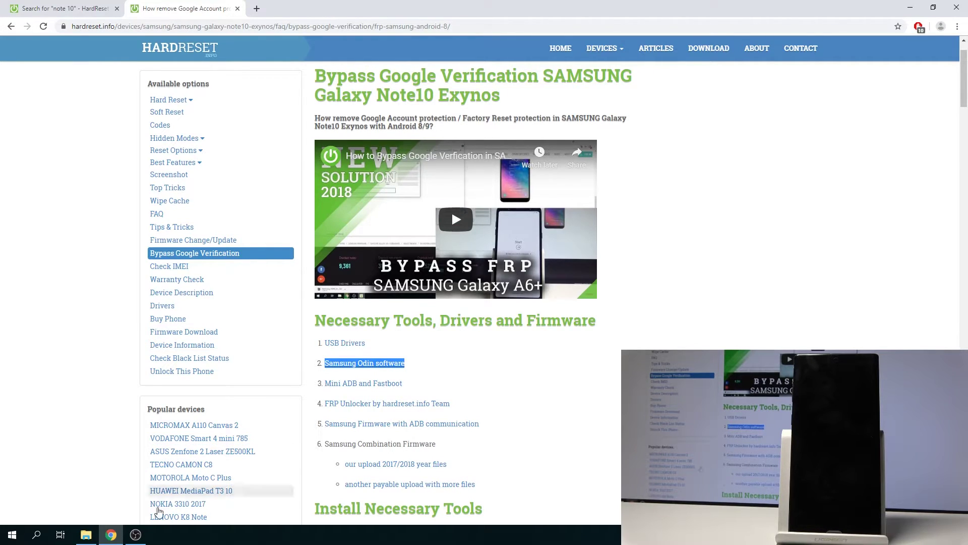
- Launch Odin3 v3.13.3 from its folder, dismiss the Google account warning, and move the window top-left
mouse_move(86, 535)
click(108, 492)
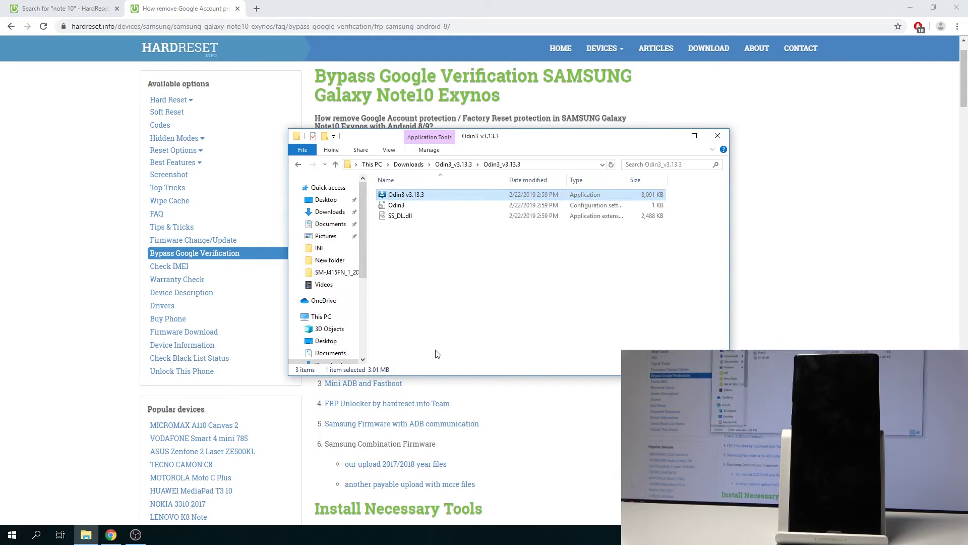
double_click(406, 195)
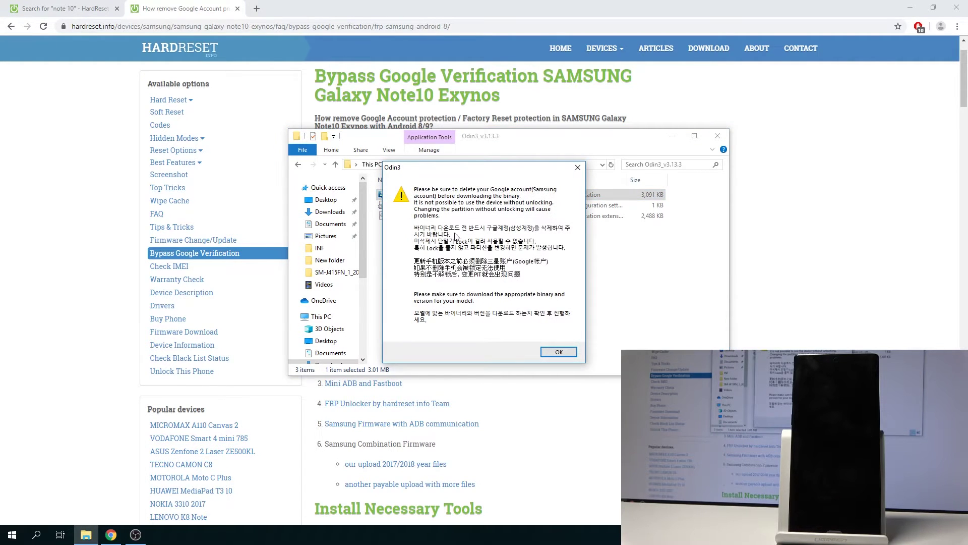
click(548, 351)
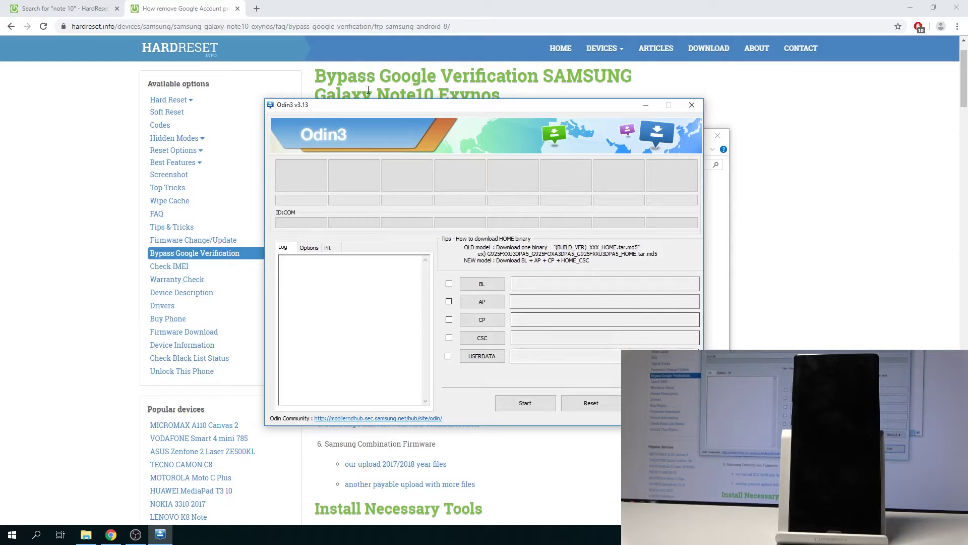
drag(402, 111, 145, 31)
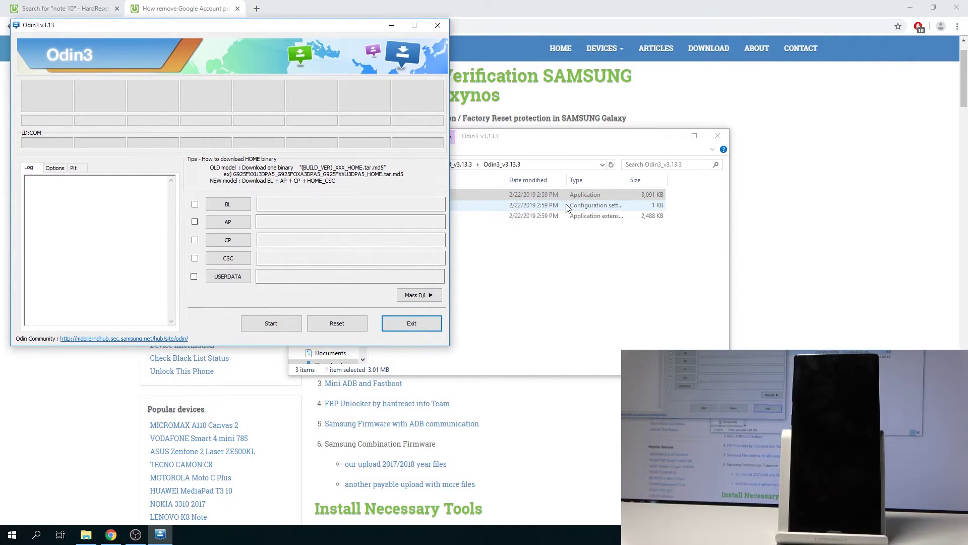
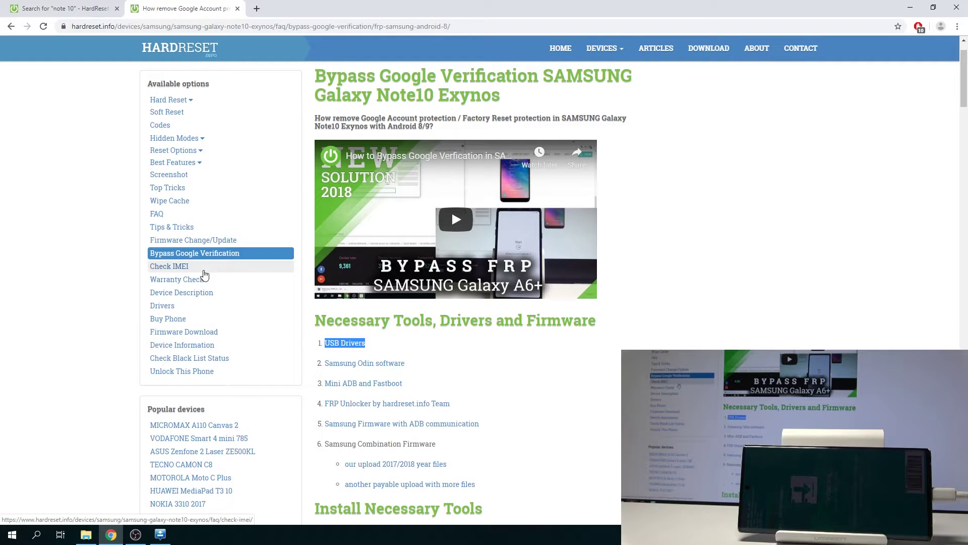
- Bring the Odin3 v3.13 window, showing the phone on COM8, to the front
click(160, 536)
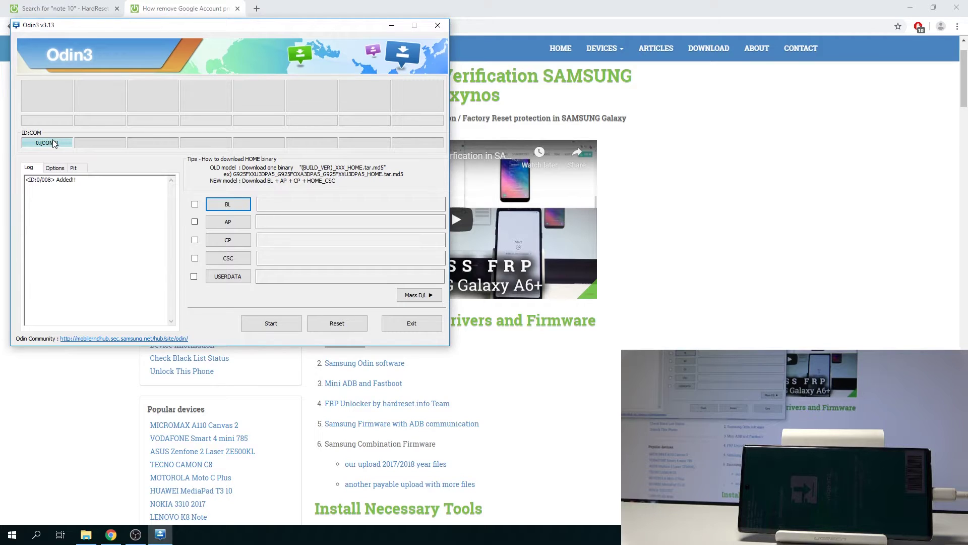
- Load BL_N970FXXU1ASH5 from Documents > SM-N970F into the BL slot, then choose a file for AP
click(229, 207)
drag(227, 62, 379, 70)
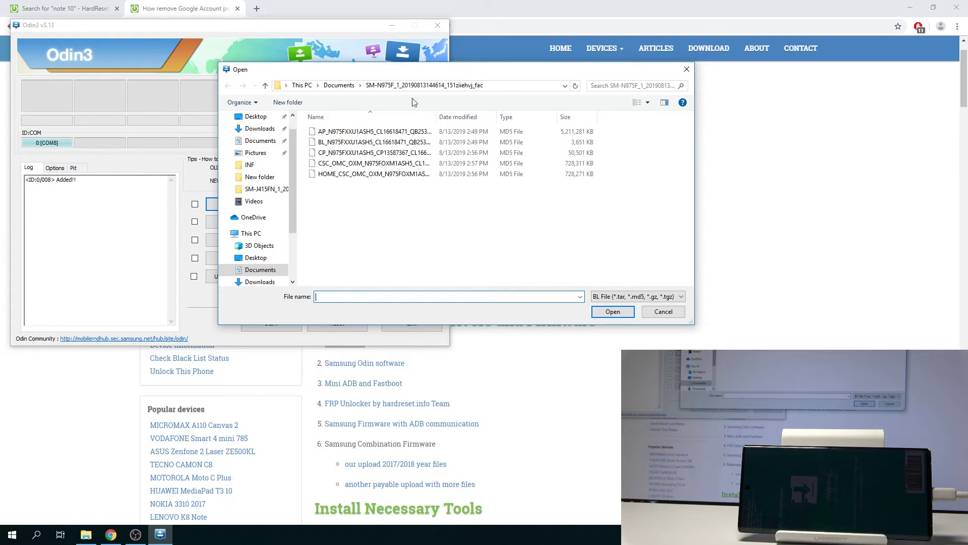
click(338, 86)
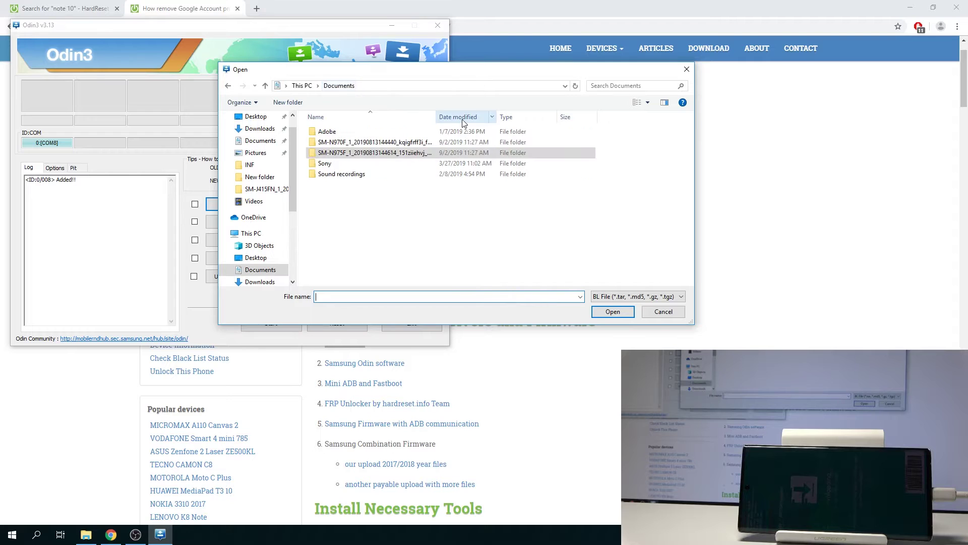
click(335, 145)
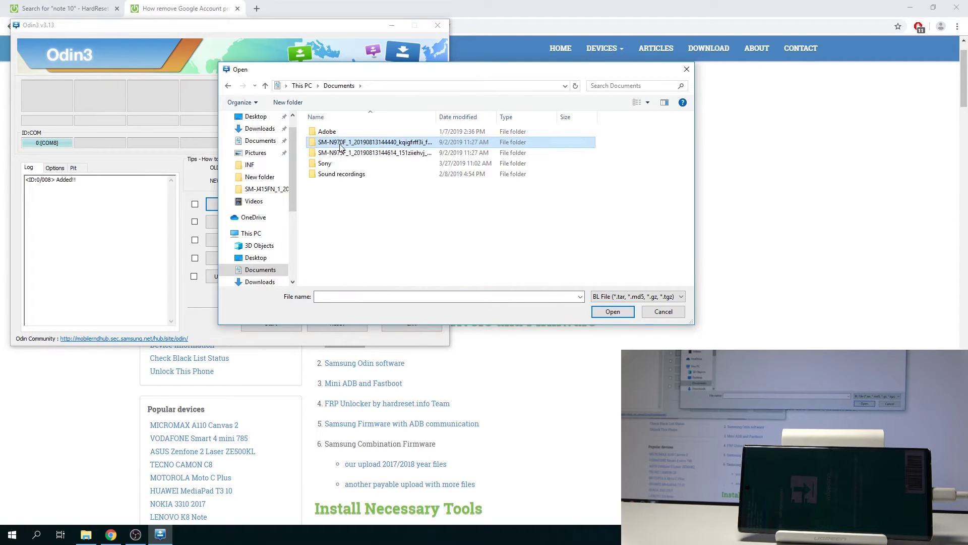
double_click(340, 144)
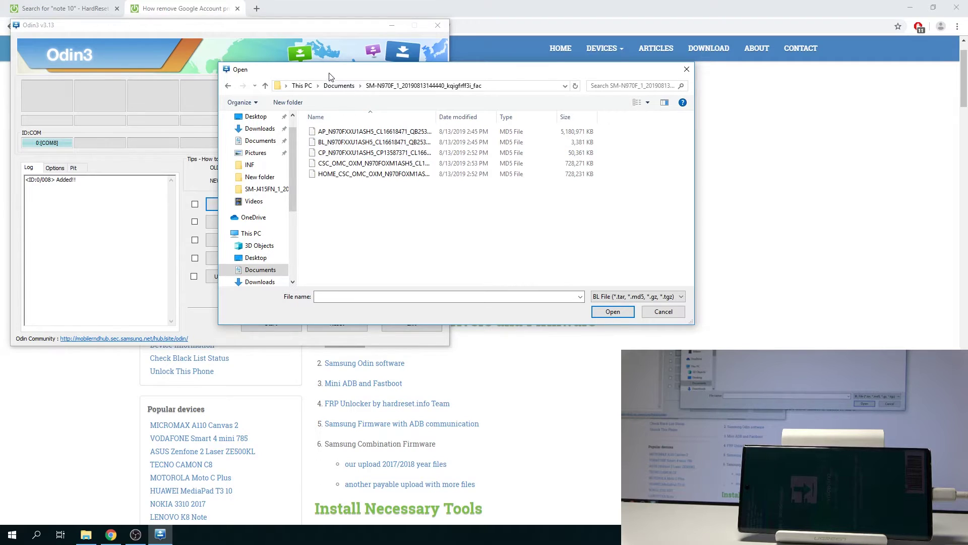
drag(331, 76, 394, 77)
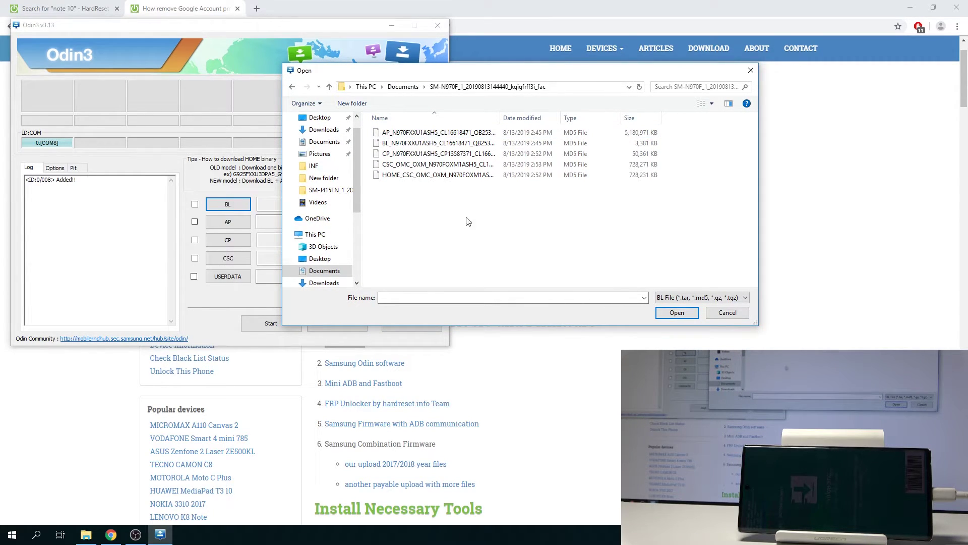
click(390, 145)
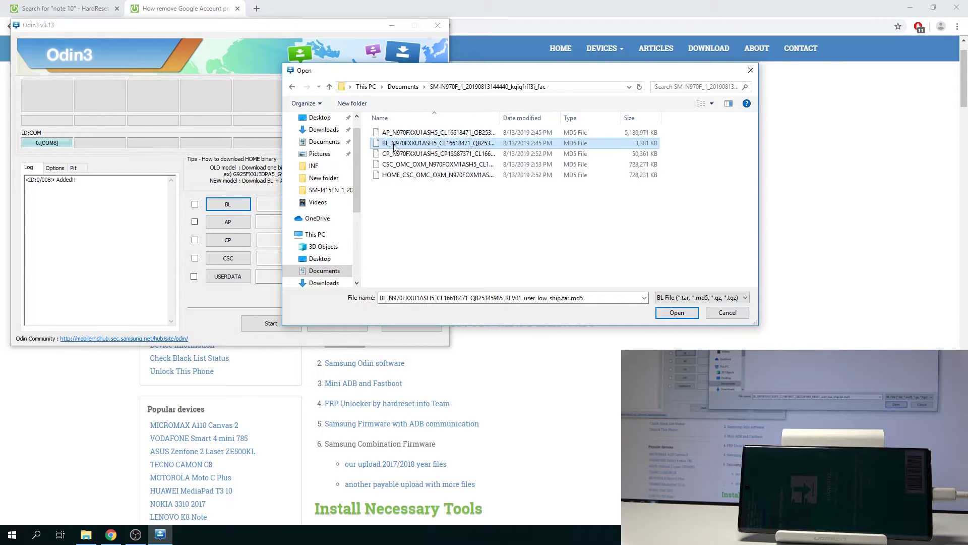
double_click(400, 144)
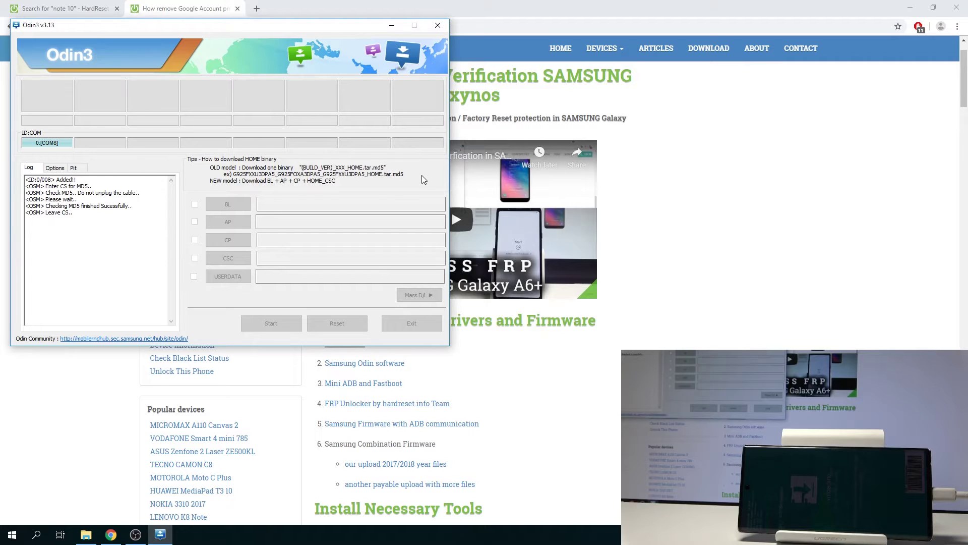
click(228, 222)
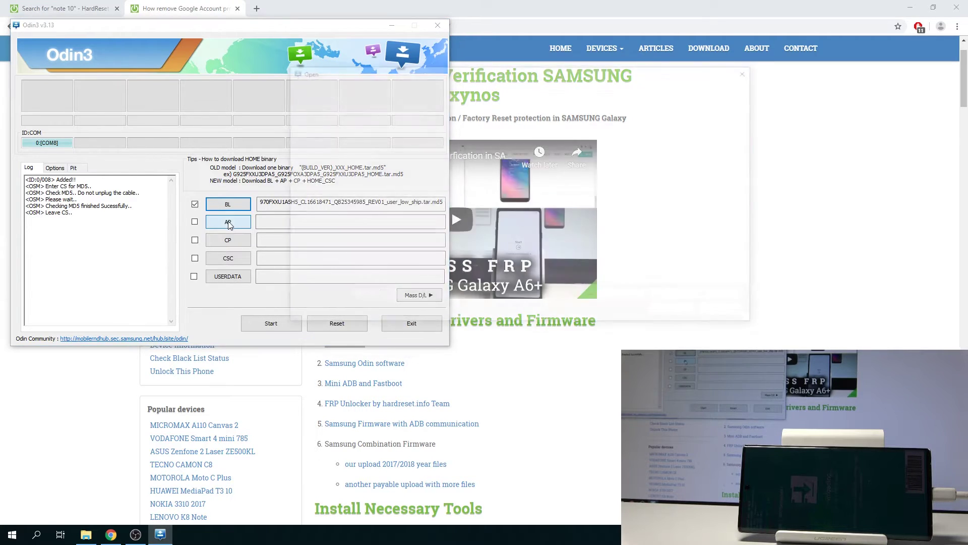
- Load the N970FXXU1ASH5 AP firmware file into the AP slot and let its MD5 check finish
click(397, 134)
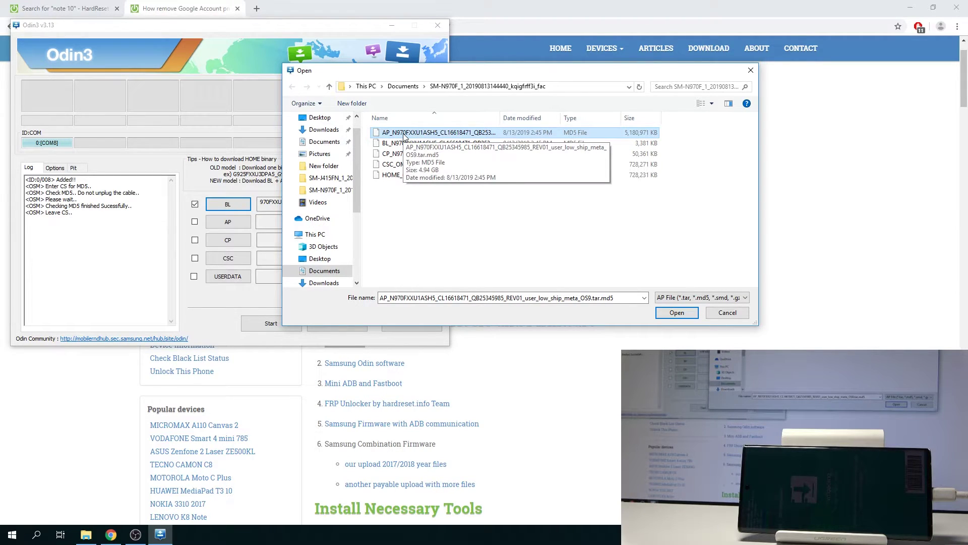
double_click(403, 133)
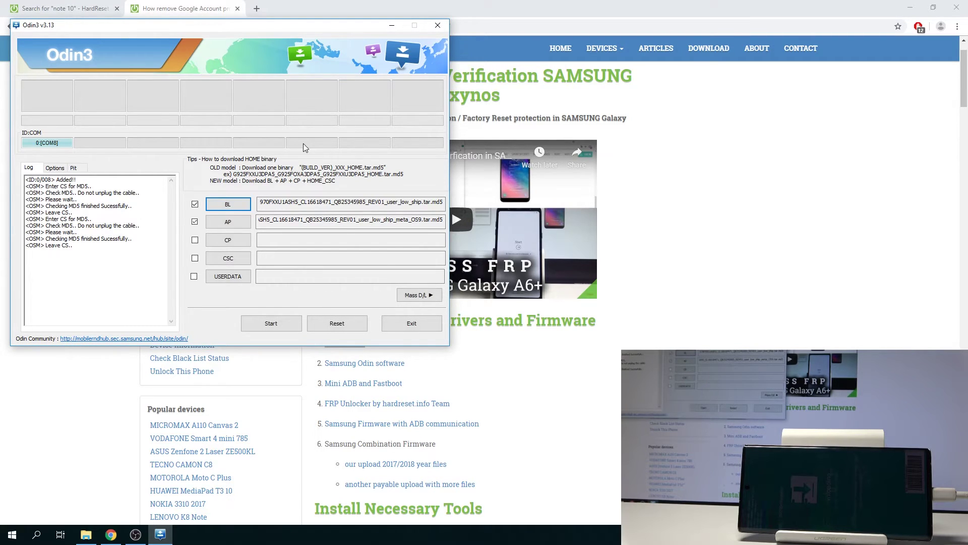
- Load the N970F CP and regular CSC_OMC_OXM files, then confirm Auto Reboot and F. Reset Time in Options
click(237, 238)
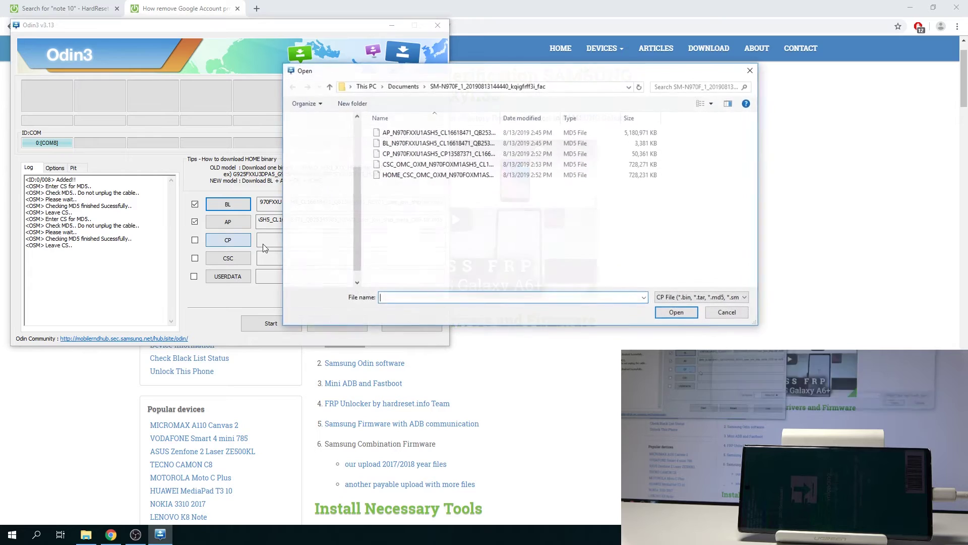
double_click(397, 156)
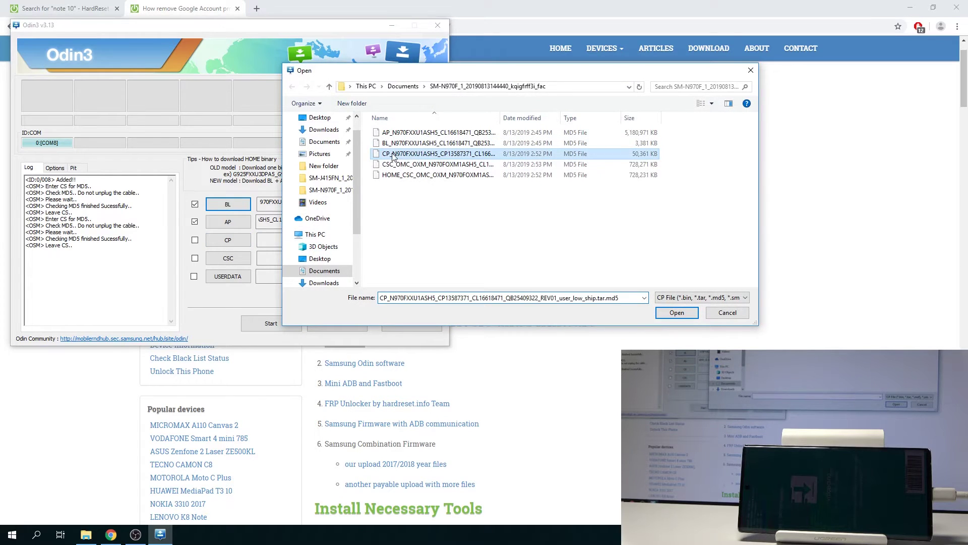
click(230, 260)
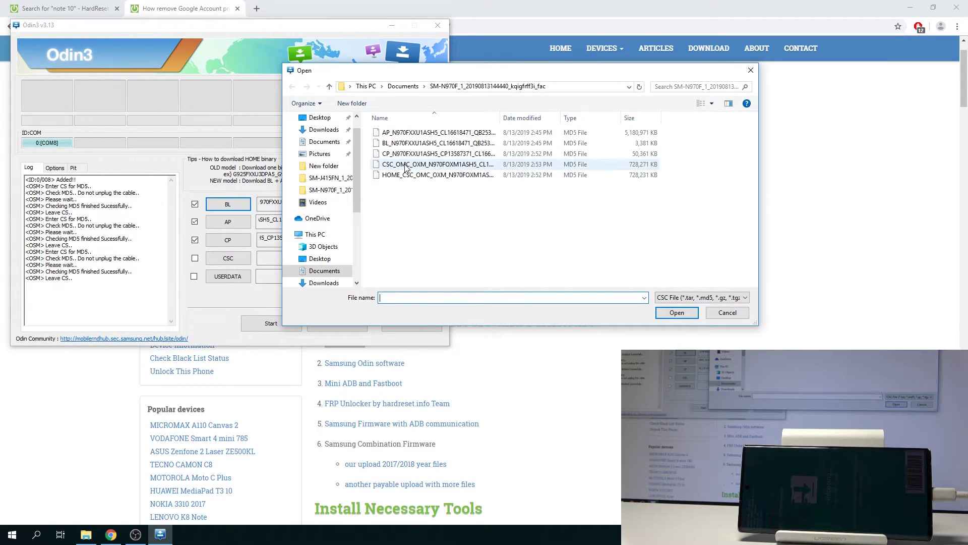
click(406, 165)
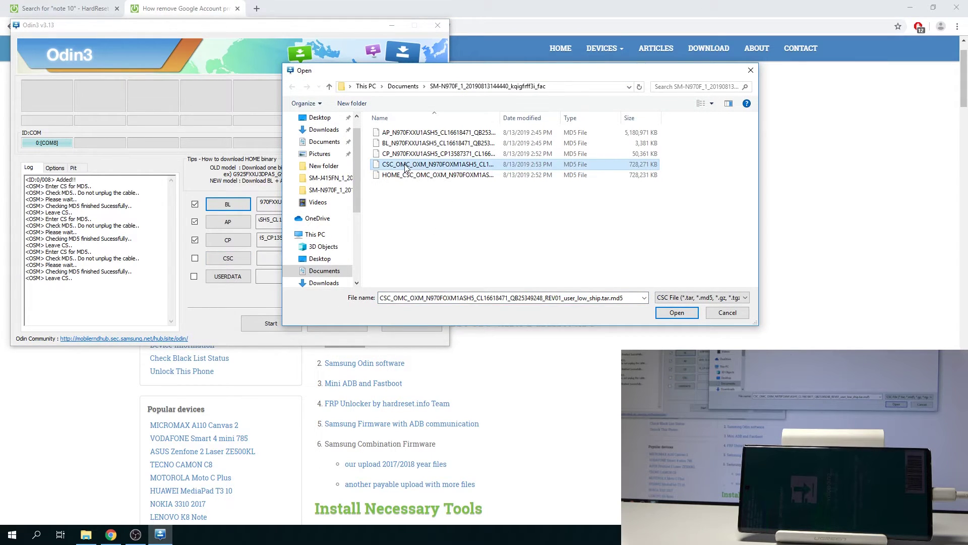
double_click(406, 166)
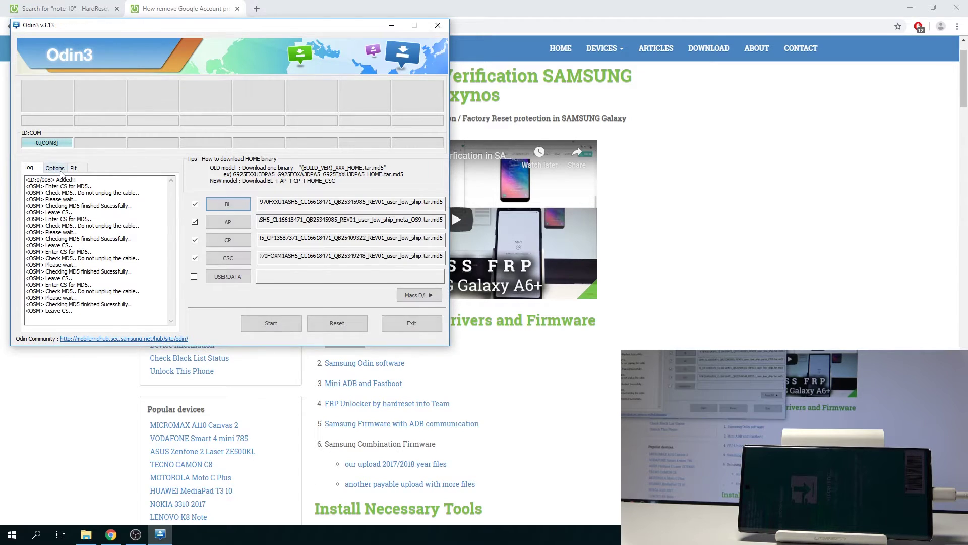
click(56, 167)
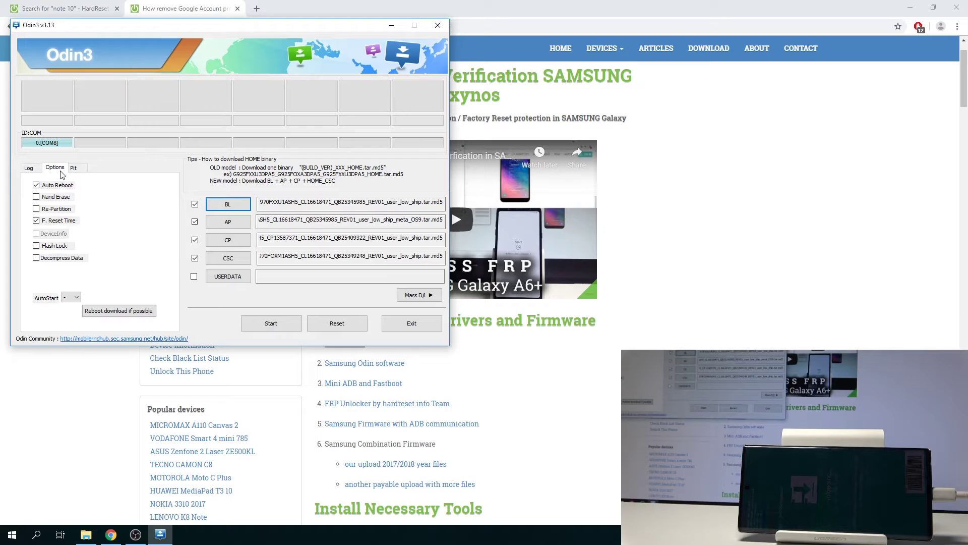
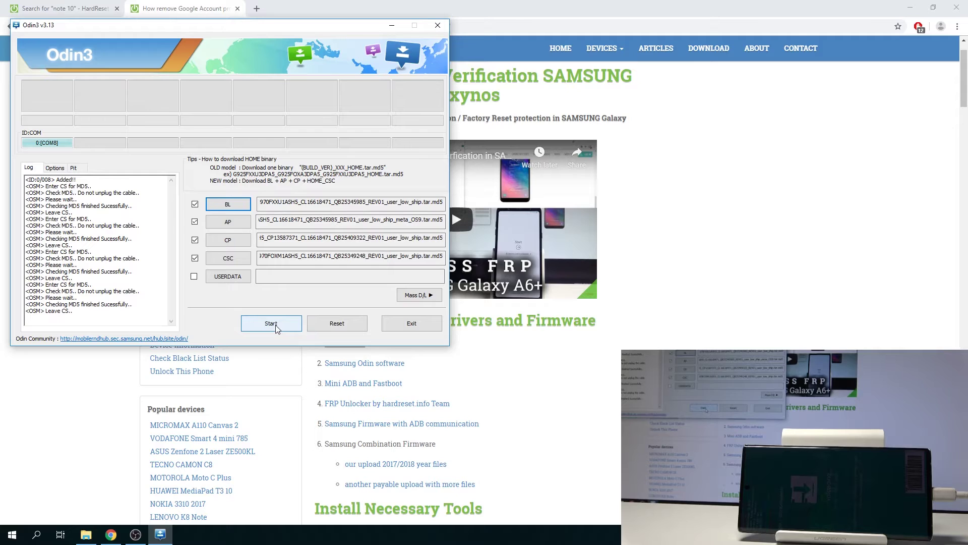
- Start flashing the loaded BL, AP, CP and CSC firmware files to the phone
click(276, 327)
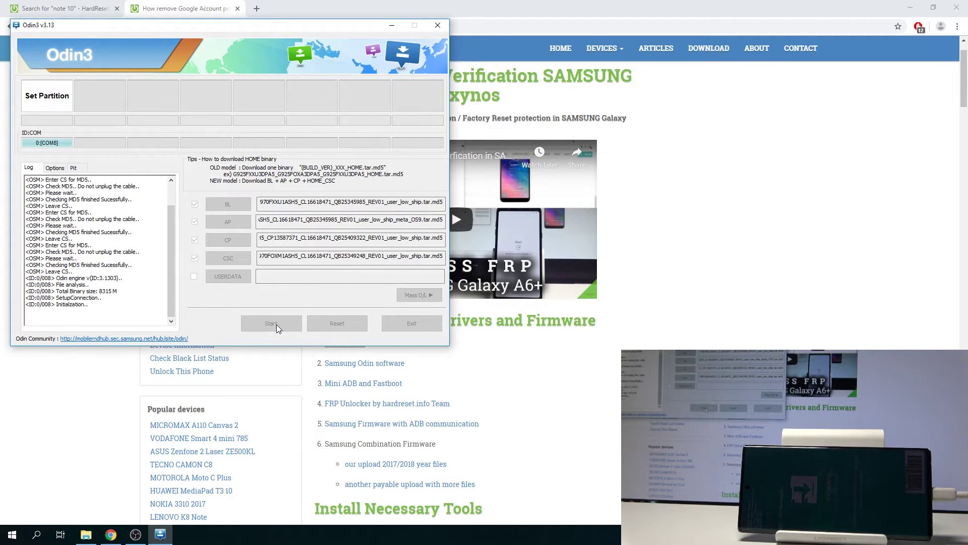